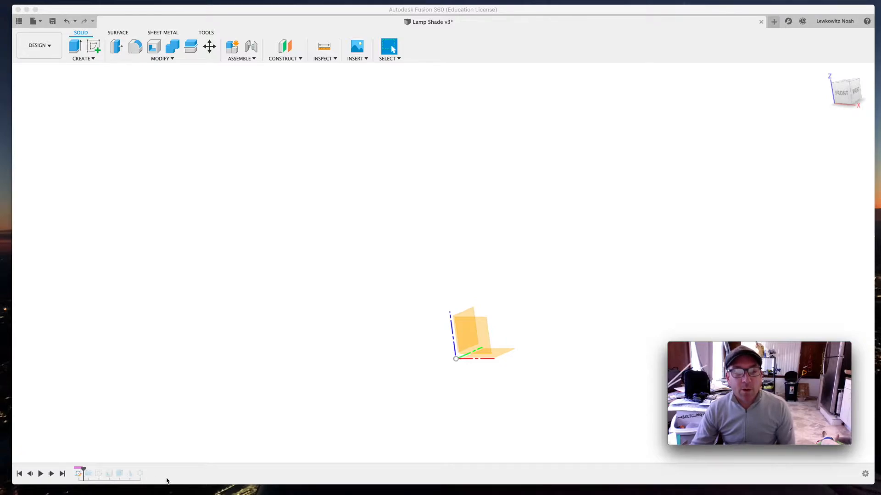
Review the lamp shade's half-profile sketch and close it, and advance the design history past the revolve feature
{"action": "double_click", "coordinate": [78, 473]}
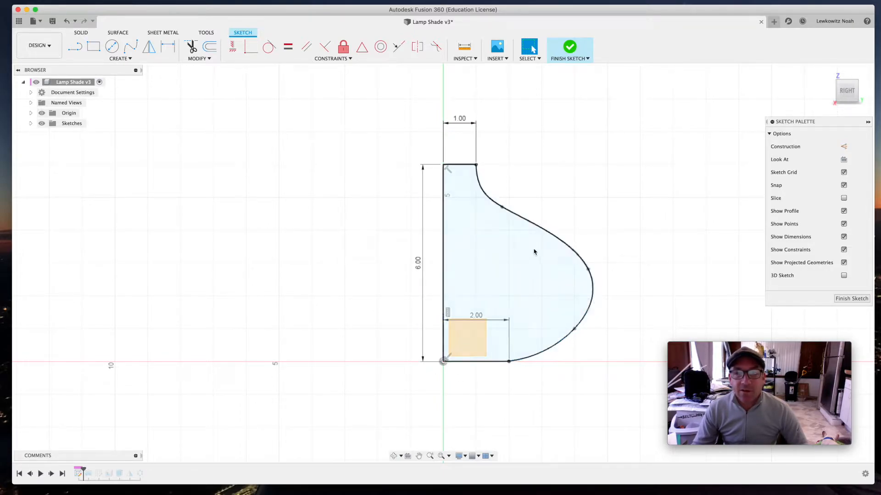
{"action": "left_click", "coordinate": [851, 299]}
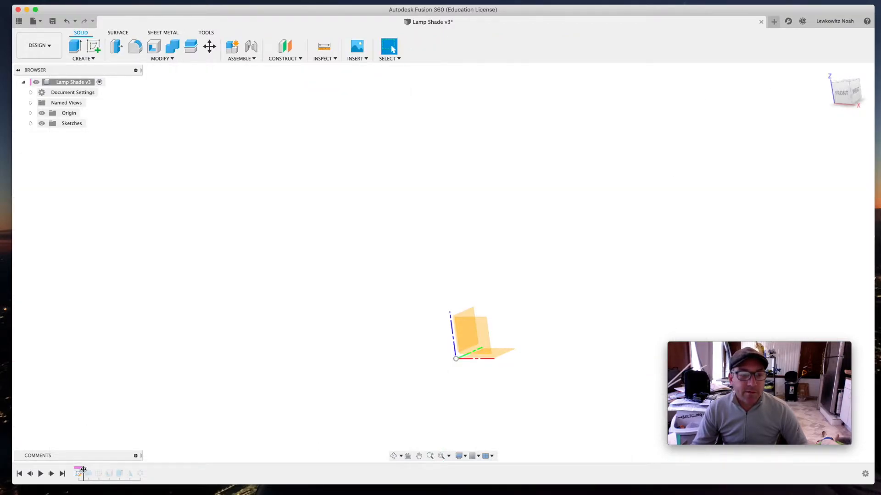
{"action": "left_click_drag", "start_coordinate": [94, 469], "coordinate": [94, 469]}
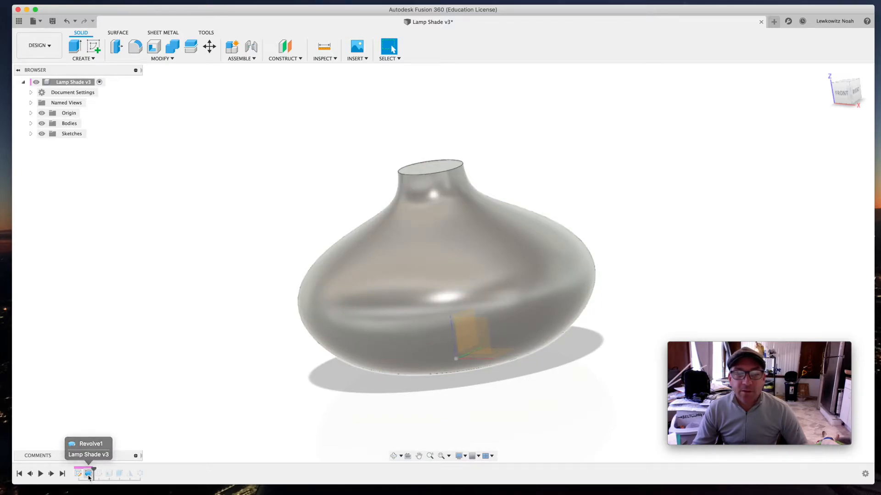
{"action": "left_click", "coordinate": [83, 58]}
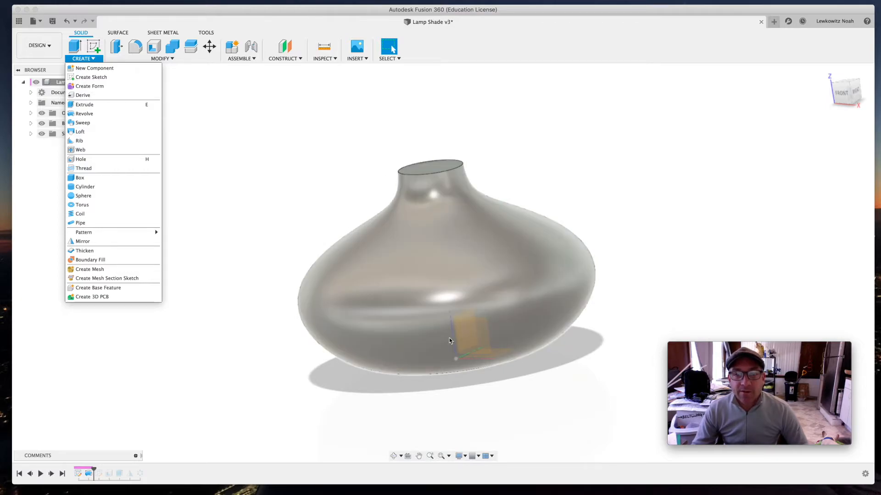
{"action": "left_click", "coordinate": [393, 456]}
{"action": "left_click_drag", "start_coordinate": [433, 294], "coordinate": [454, 310]}
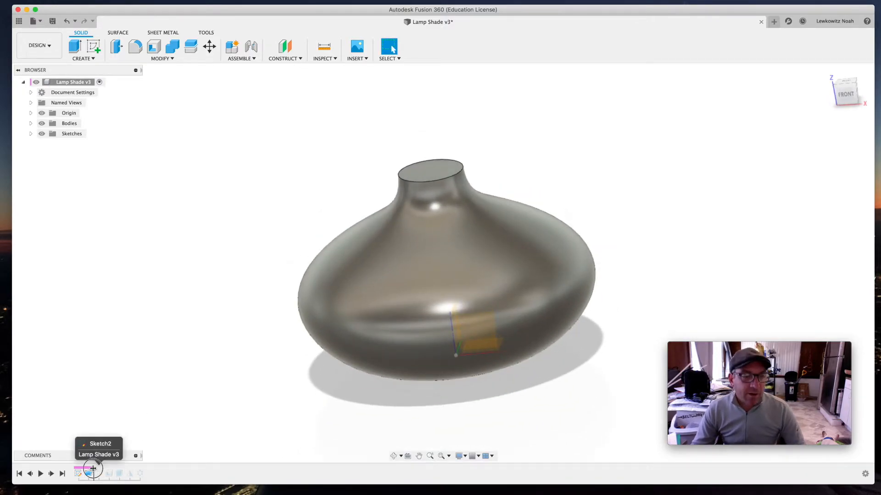
Advance the design history past the second sketch, open it to review the slanted strip profile, and finish the sketch
{"action": "left_click_drag", "start_coordinate": [94, 469], "coordinate": [102, 468]}
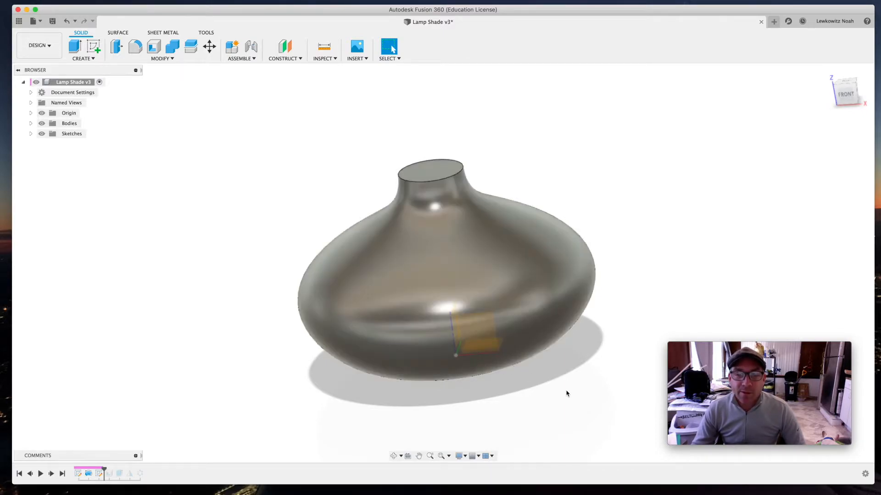
{"action": "double_click", "coordinate": [99, 474]}
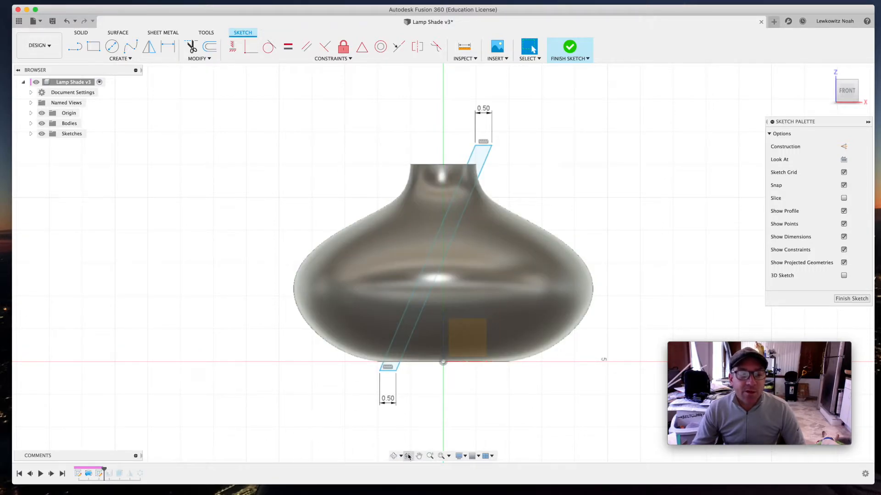
{"action": "left_click", "coordinate": [394, 456]}
{"action": "left_click_drag", "start_coordinate": [300, 348], "coordinate": [251, 348]}
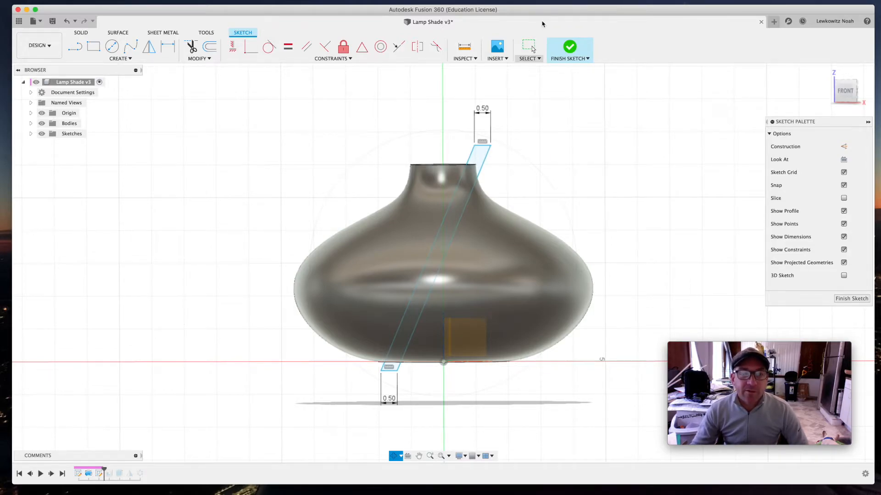
{"action": "left_click", "coordinate": [851, 298]}
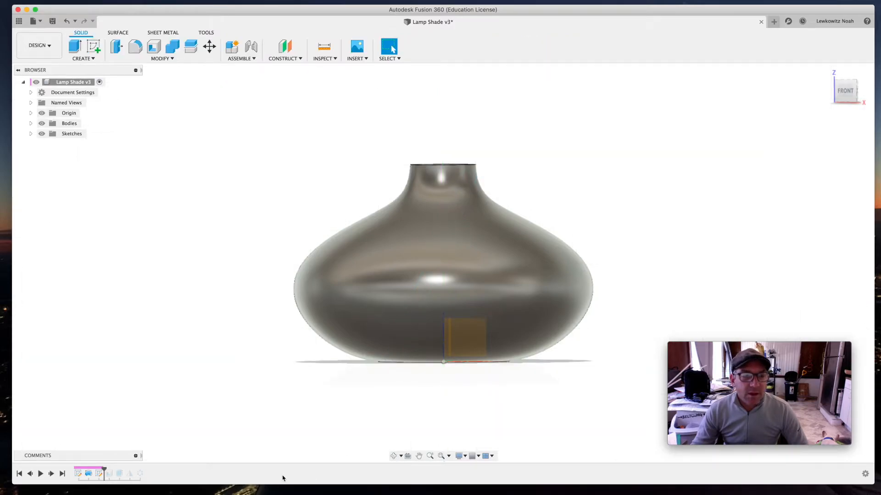
Advance the design history past the shell feature and look into the open neck of the hollow body
{"action": "left_click_drag", "start_coordinate": [108, 470], "coordinate": [114, 471]}
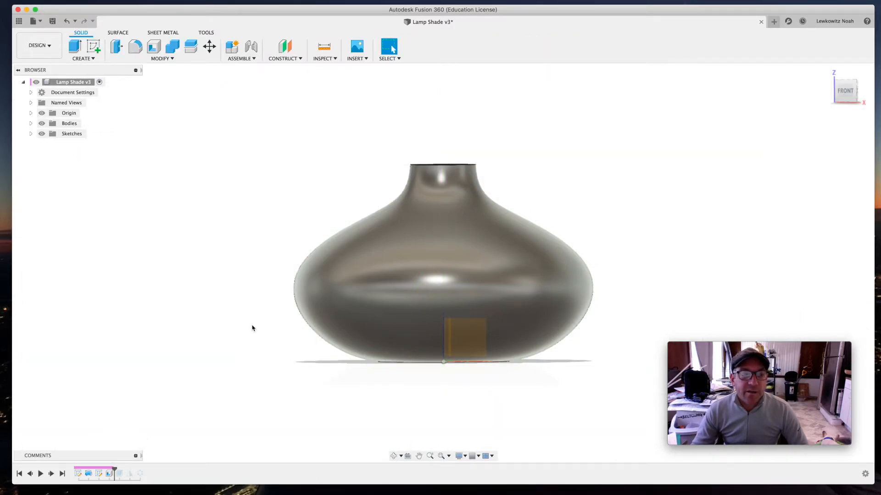
{"action": "left_click", "coordinate": [393, 456]}
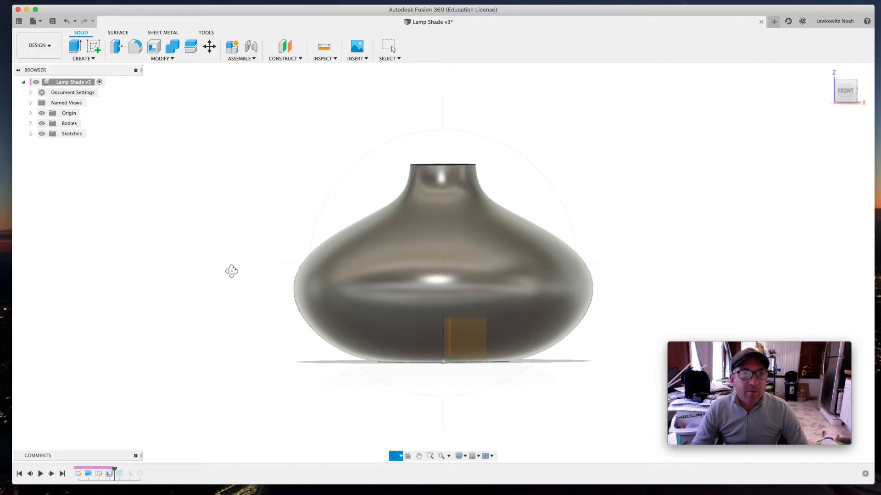
{"action": "left_click", "coordinate": [161, 59]}
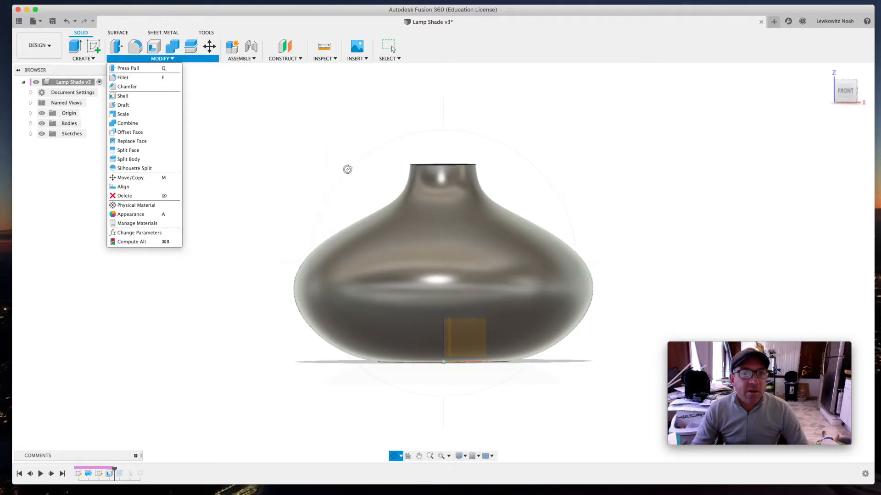
{"action": "left_click", "coordinate": [347, 189]}
{"action": "left_click_drag", "start_coordinate": [347, 189], "coordinate": [426, 228]}
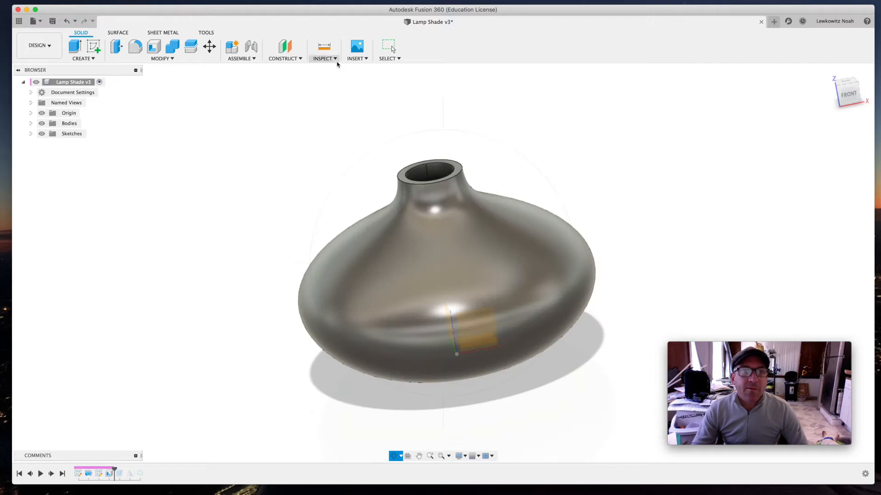
Inspect the wall of the shelled body with a section analysis on the XZ plane, and leave the analysis without saving it
{"action": "left_click", "coordinate": [333, 59]}
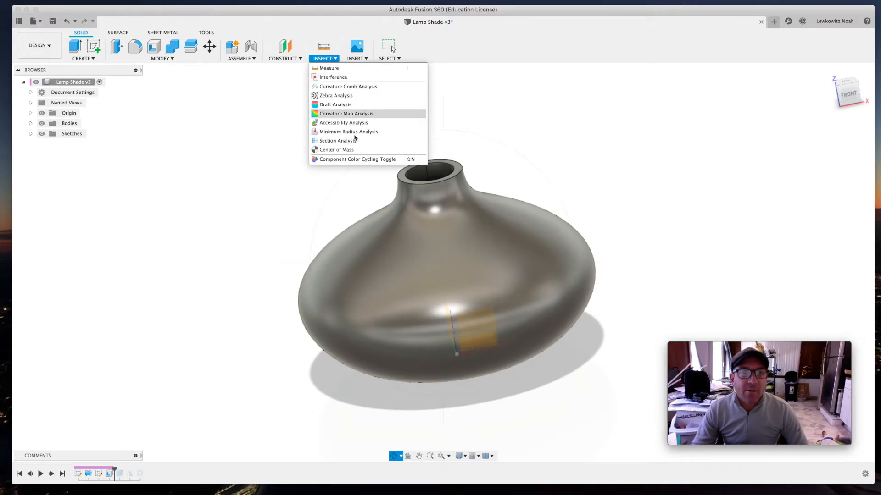
{"action": "left_click", "coordinate": [346, 140]}
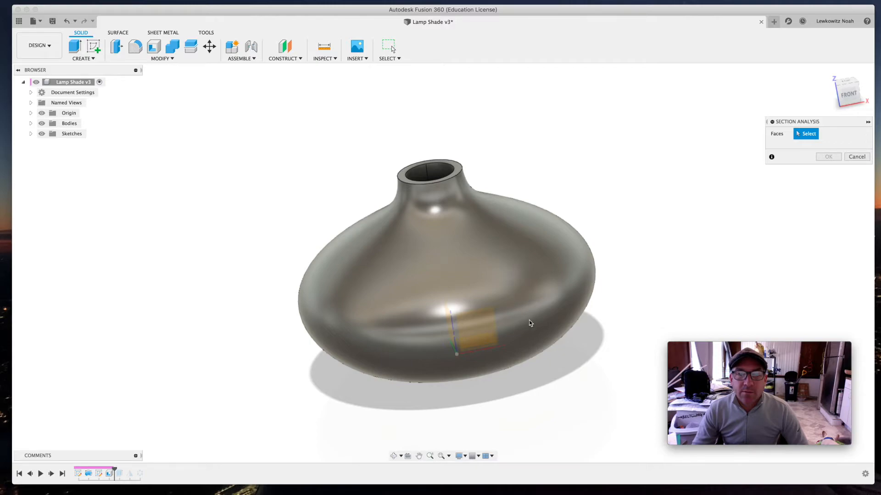
{"action": "left_click", "coordinate": [483, 331]}
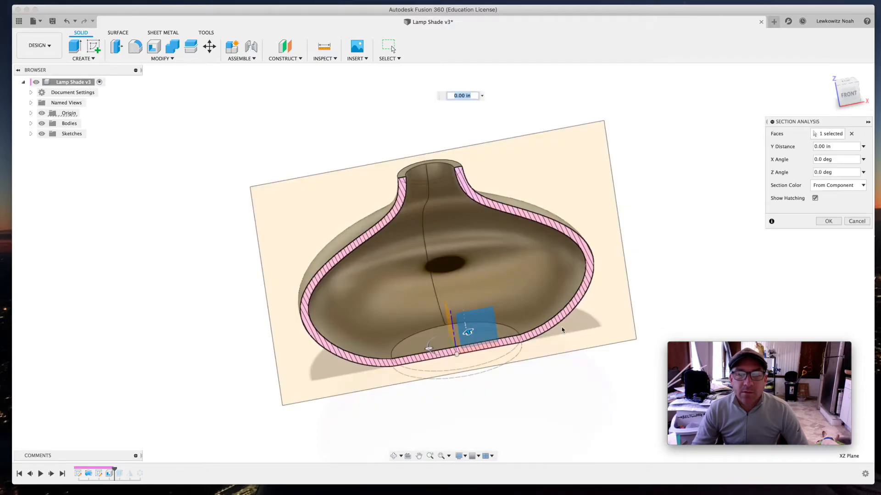
{"action": "left_click", "coordinate": [394, 456]}
{"action": "left_click_drag", "start_coordinate": [391, 425], "coordinate": [374, 345]}
{"action": "mouse_move", "coordinate": [464, 343]}
{"action": "left_mouse_down"}
{"action": "mouse_move", "coordinate": [403, 361]}
{"action": "mouse_move", "coordinate": [367, 385]}
{"action": "mouse_move", "coordinate": [468, 339]}
{"action": "mouse_move", "coordinate": [404, 360]}
{"action": "mouse_move", "coordinate": [479, 340]}
{"action": "left_mouse_up"}
{"action": "key", "text": "Escape"}
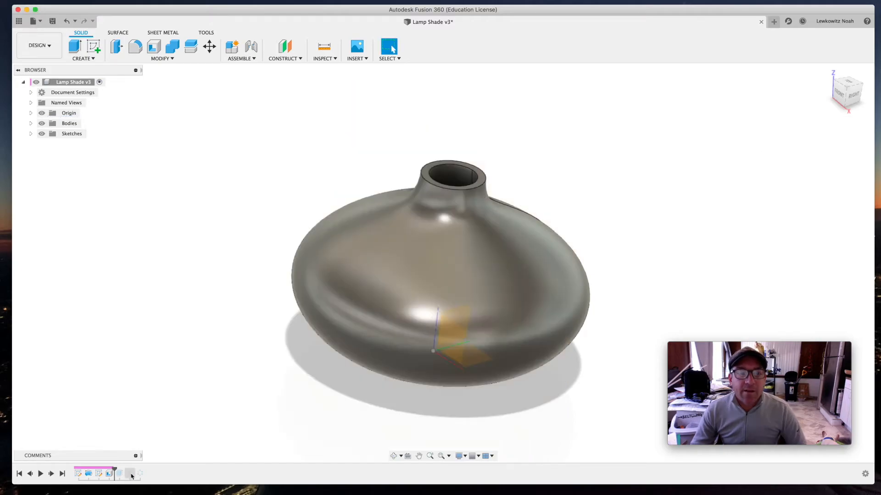
Advance the design history past the strip extrusion and accept its existing settings: symmetric, 5.50 in distance, Intersect operation
{"action": "left_click_drag", "start_coordinate": [114, 469], "coordinate": [120, 477]}
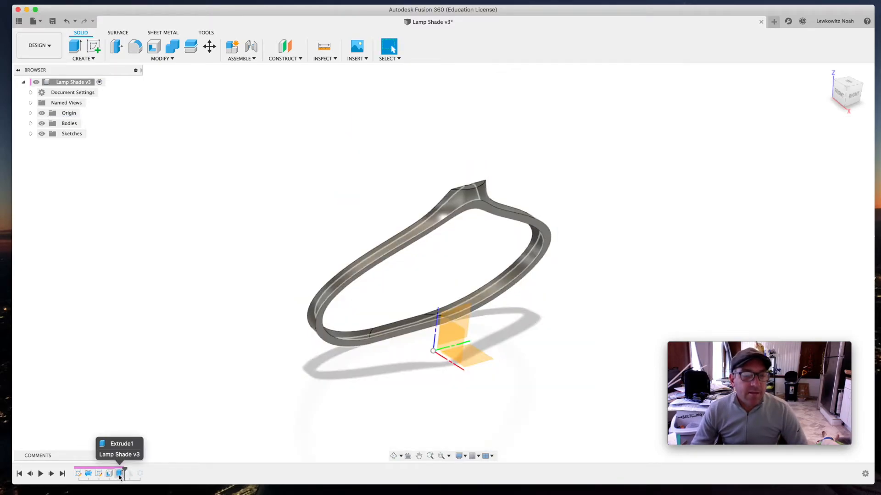
{"action": "left_click", "coordinate": [118, 478]}
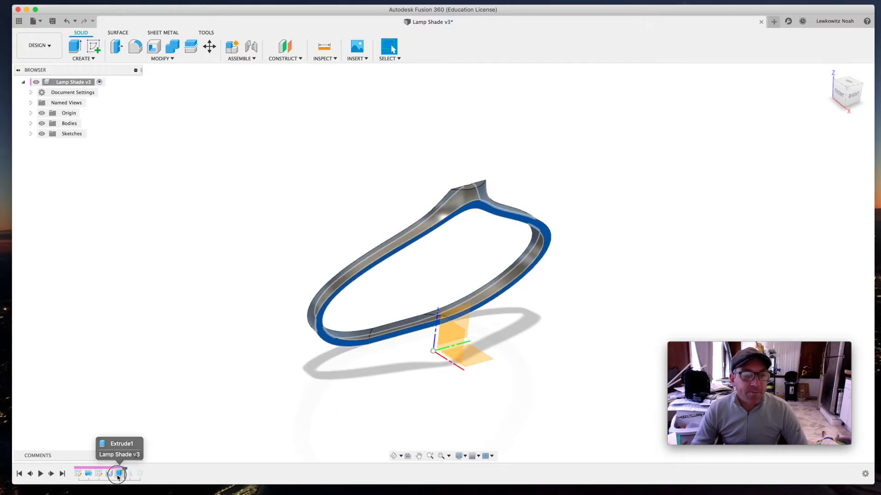
{"action": "double_click", "coordinate": [118, 478]}
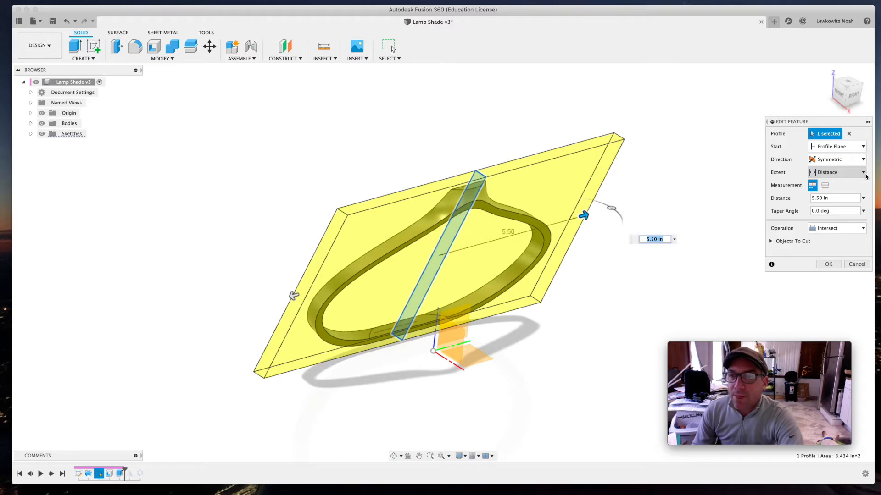
{"action": "left_click", "coordinate": [863, 228]}
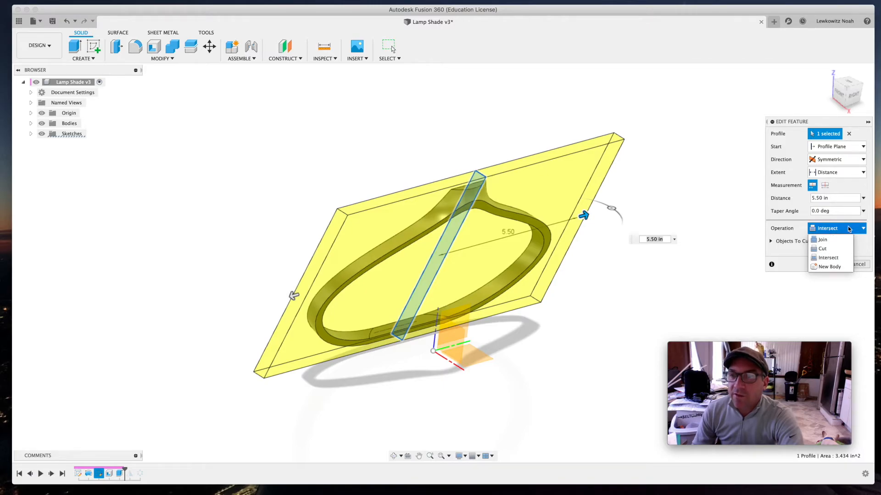
{"action": "left_click", "coordinate": [866, 238]}
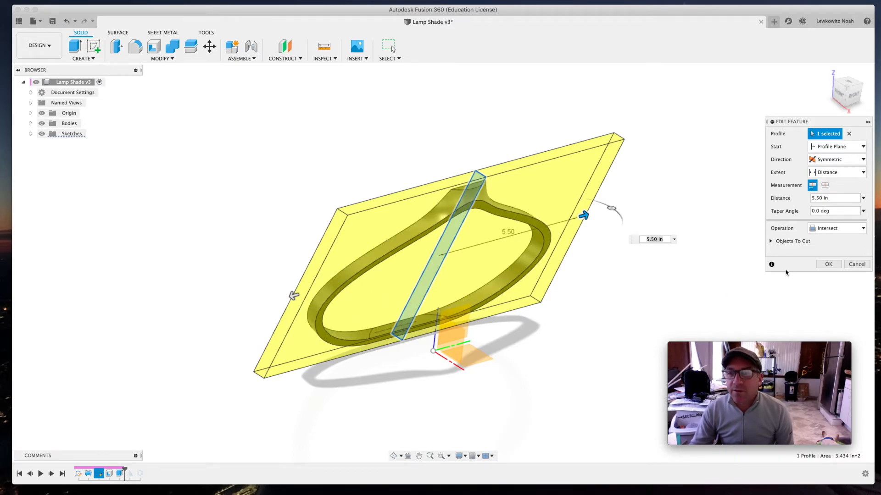
{"action": "left_click", "coordinate": [831, 266]}
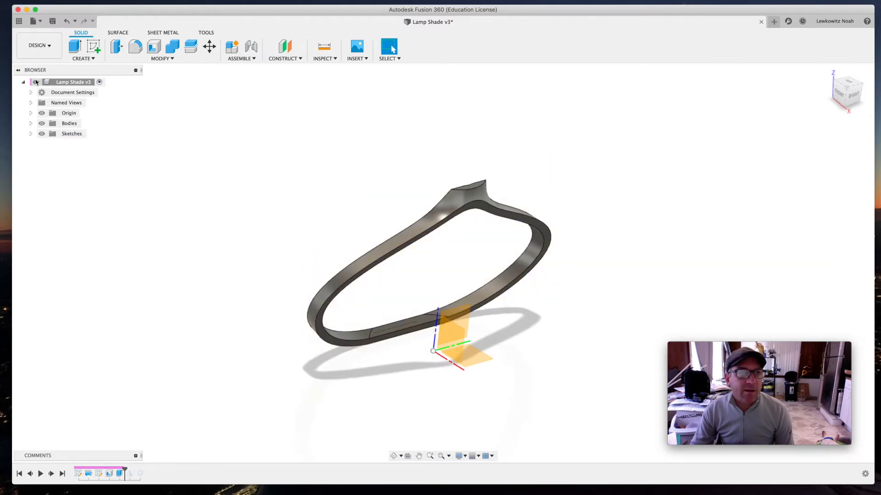
Hide the origin geometry to examine the slanted ring, and show the origin geometry again
{"action": "left_click", "coordinate": [41, 113]}
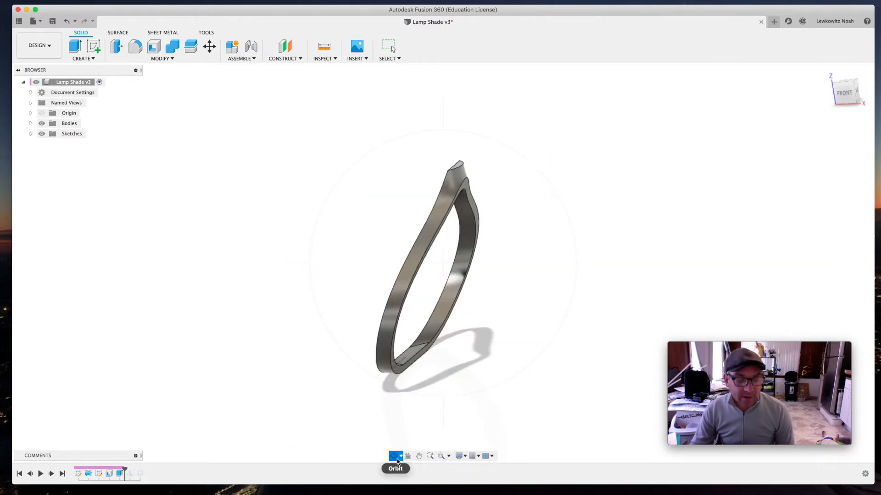
{"action": "key", "text": "Escape"}
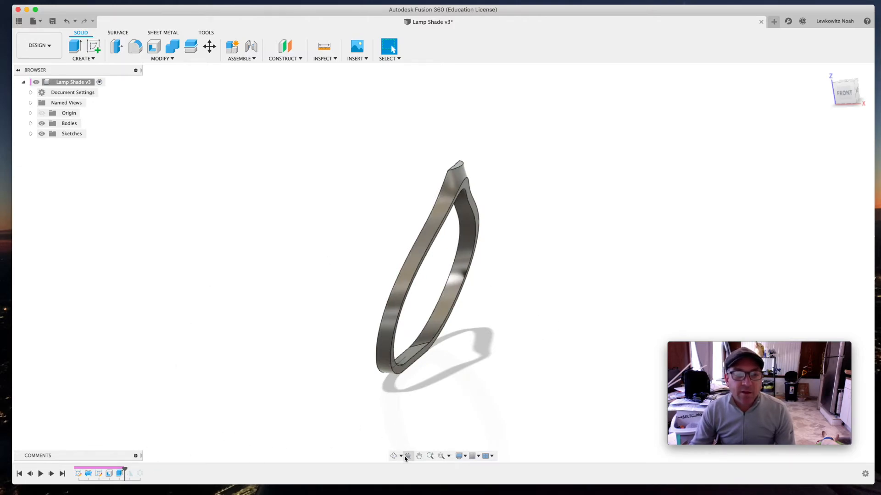
{"action": "left_click", "coordinate": [42, 113]}
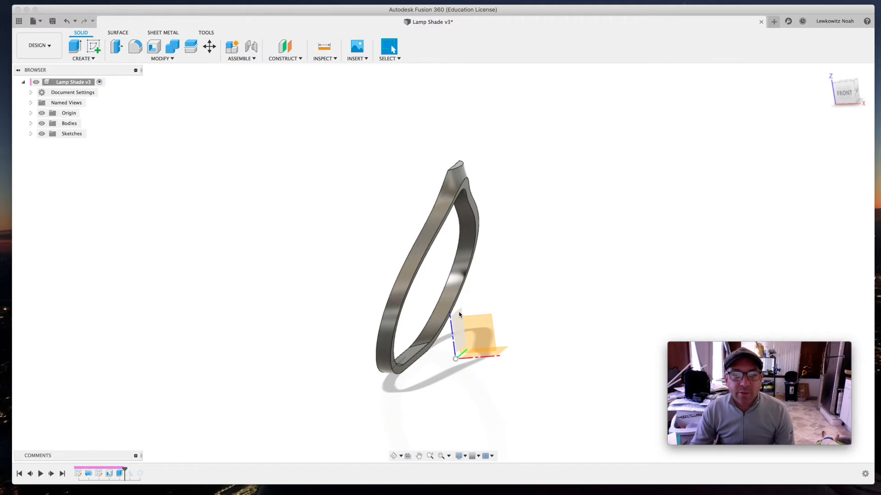
Advance the design history past the mirror and circular pattern, accepting the full pattern of the two ring bodies with quantity 20
{"action": "left_click_drag", "start_coordinate": [124, 470], "coordinate": [204, 471]}
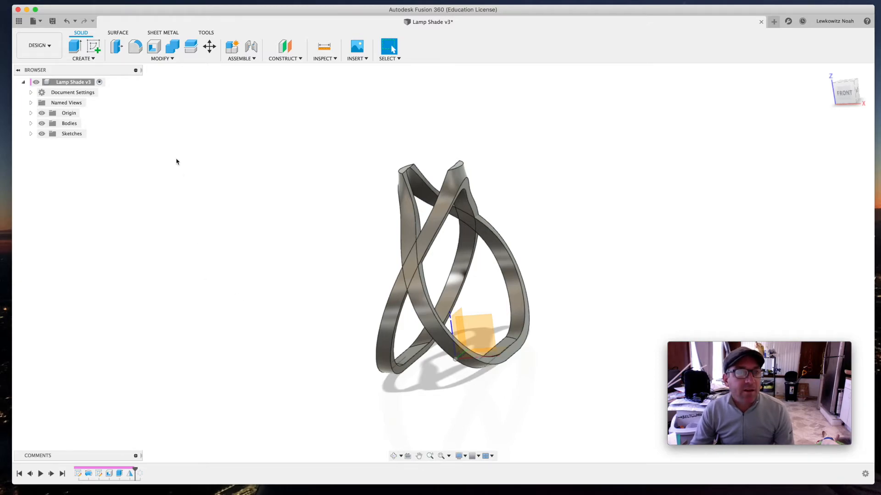
{"action": "left_click", "coordinate": [86, 58]}
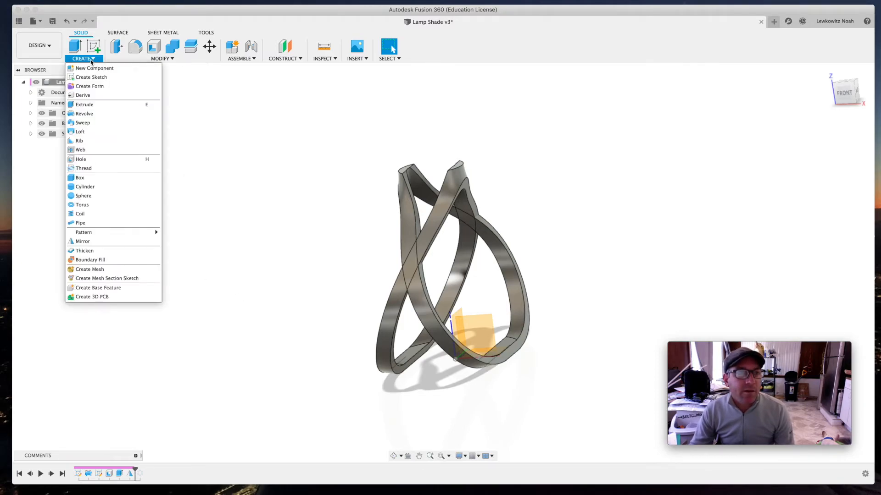
{"action": "mouse_move", "coordinate": [121, 235]}
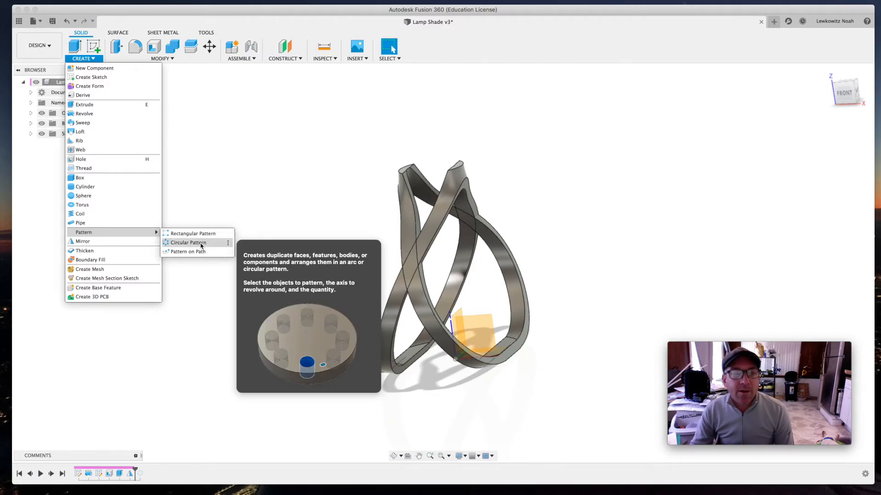
{"action": "double_click", "coordinate": [139, 473]}
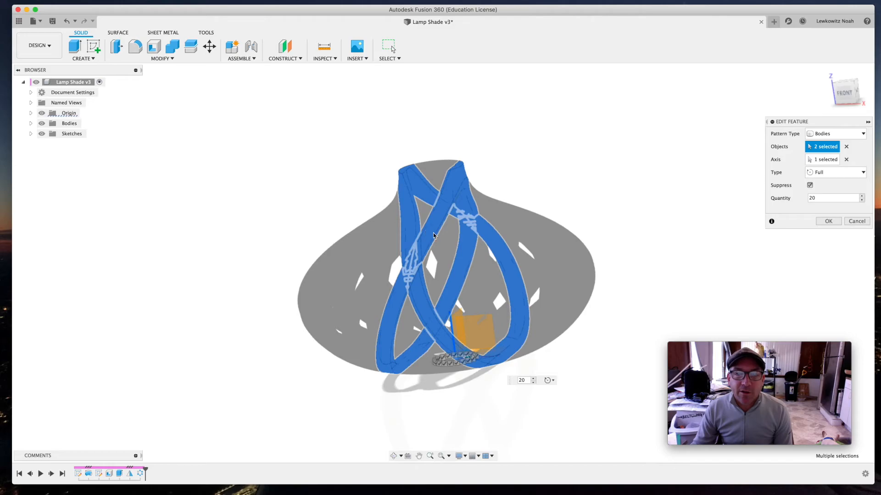
{"action": "left_click", "coordinate": [824, 222]}
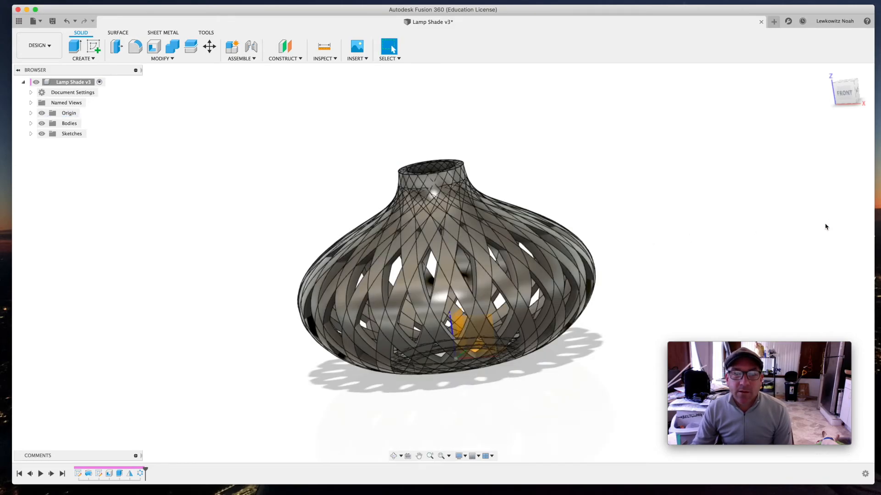
Select all the patterned ring bodies and combine them into a single lamp shade body
{"action": "left_click", "coordinate": [394, 456]}
{"action": "mouse_move", "coordinate": [518, 293]}
{"action": "left_mouse_down"}
{"action": "mouse_move", "coordinate": [499, 306]}
{"action": "mouse_move", "coordinate": [514, 305]}
{"action": "left_mouse_up"}
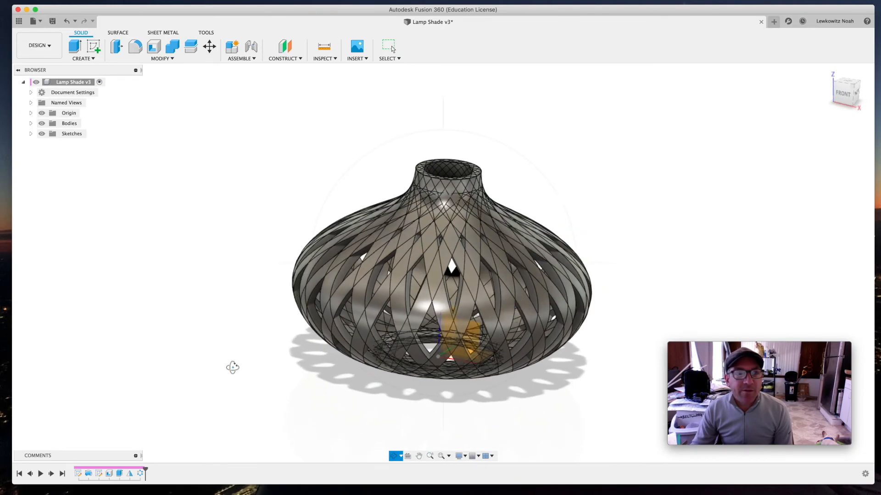
{"action": "left_click", "coordinate": [30, 124]}
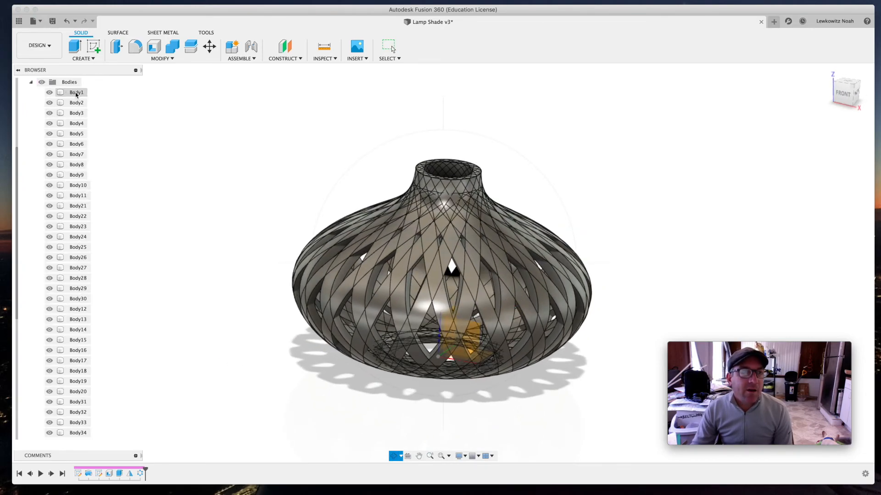
{"action": "key", "text": "Escape"}
{"action": "left_click_drag", "start_coordinate": [589, 408], "coordinate": [253, 152]}
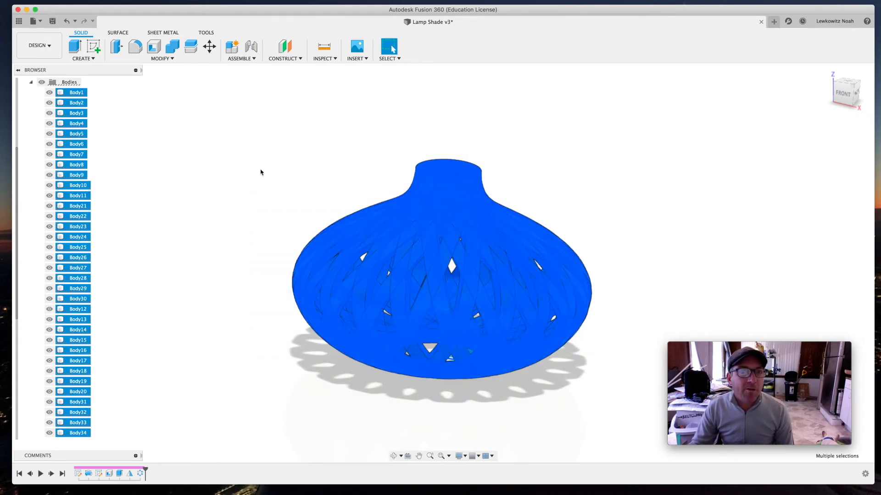
{"action": "left_click", "coordinate": [177, 60]}
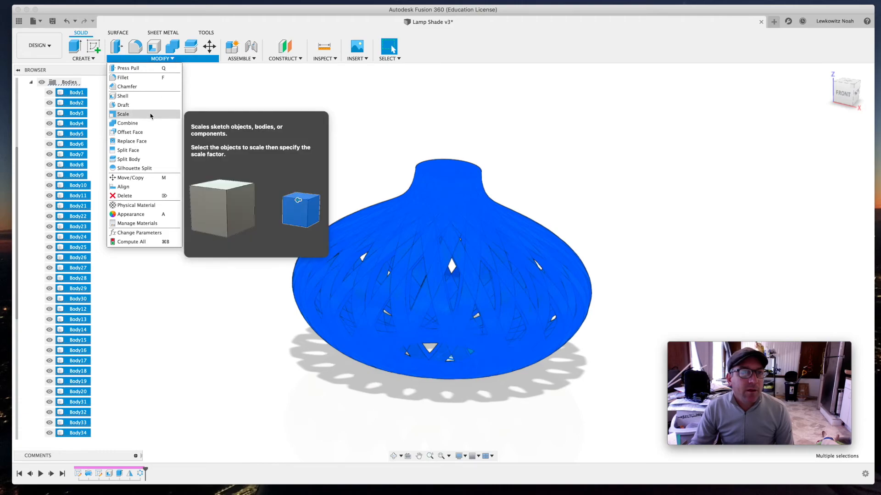
{"action": "left_click", "coordinate": [128, 123]}
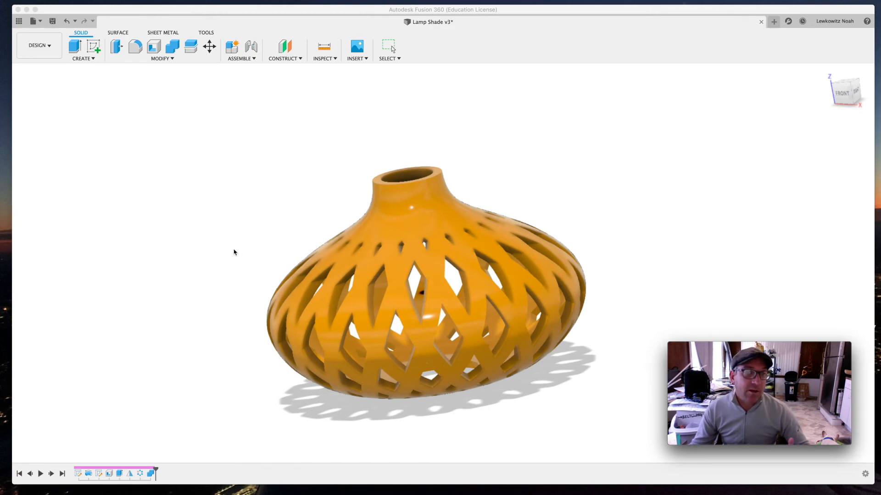
{"action": "left_click", "coordinate": [218, 249]}
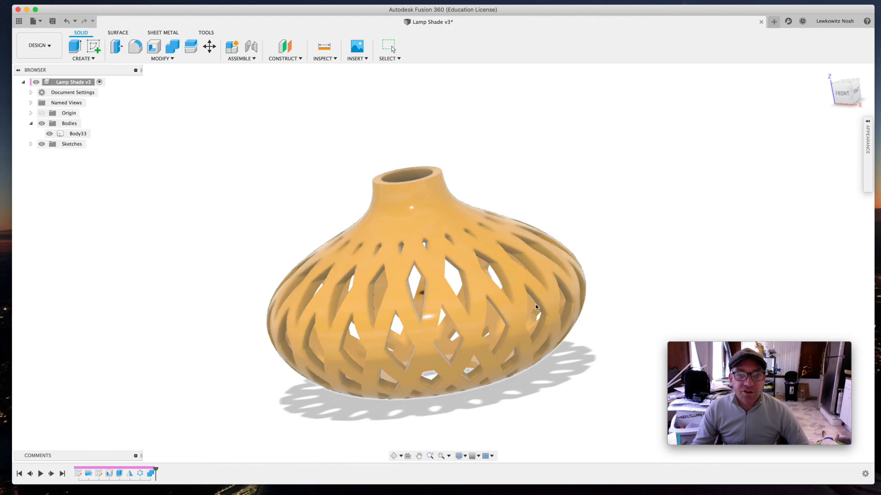